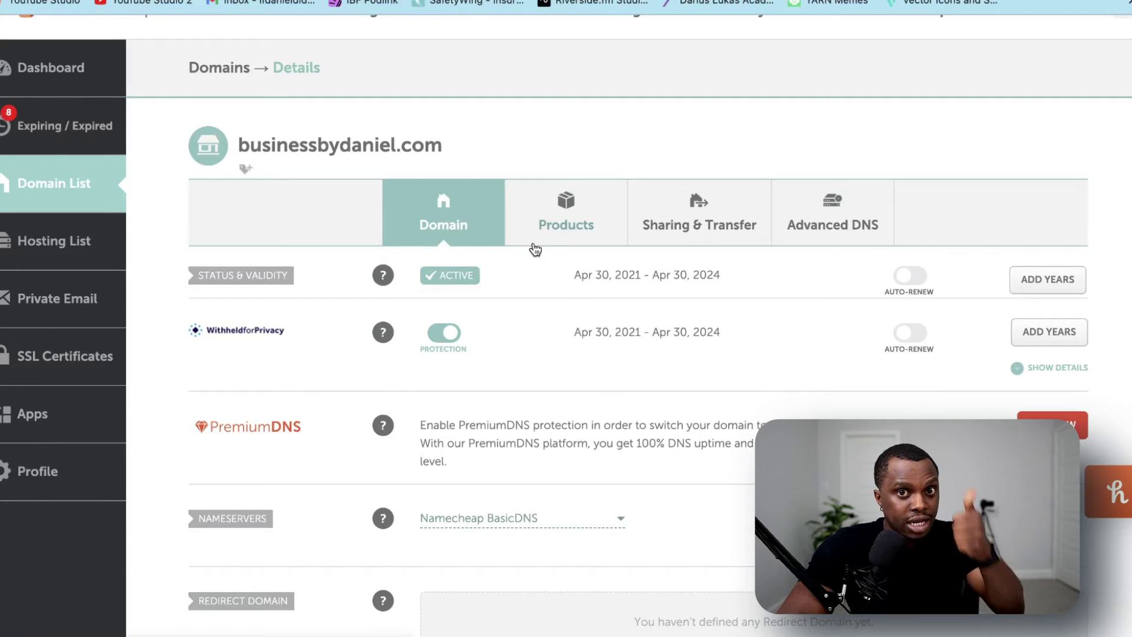
Scroll the domain page to the Redirect Email section, which has no forwarders yet
scroll(436, 330, up, 3)
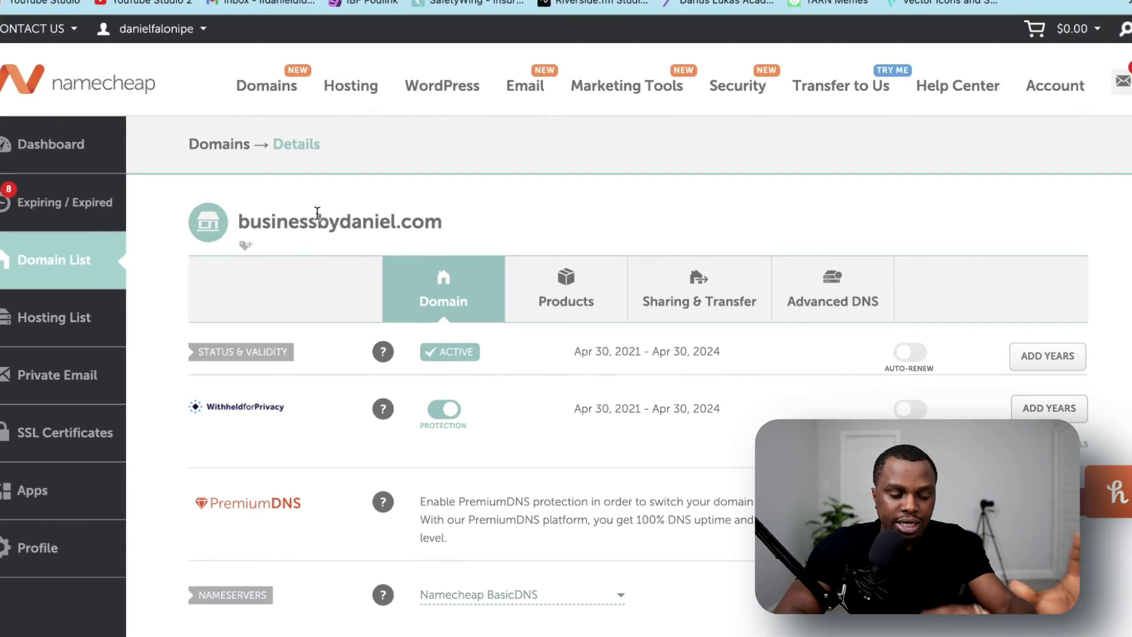
scroll(813, 361, down, 6)
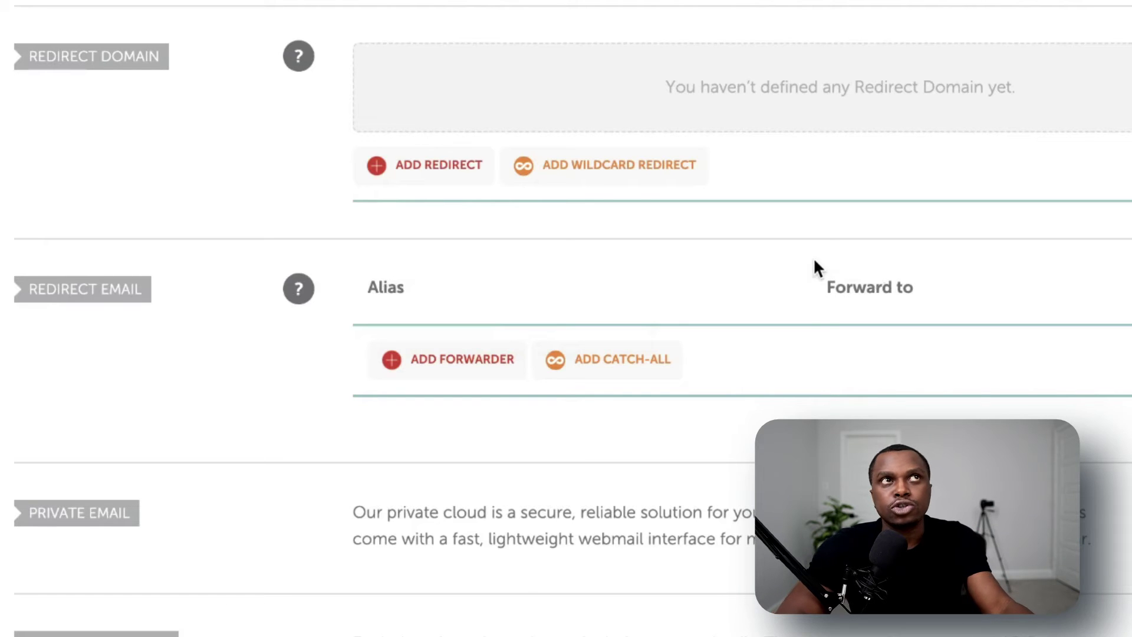
Add a new email forwarder row and begin entering its alias on the domain
click(487, 359)
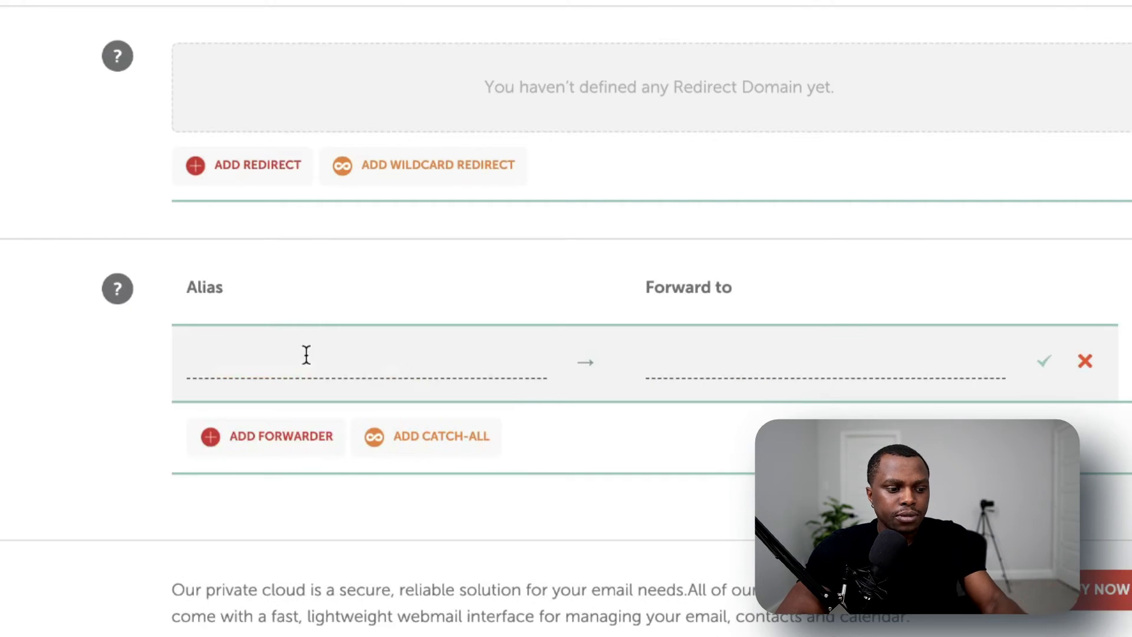
click(306, 354)
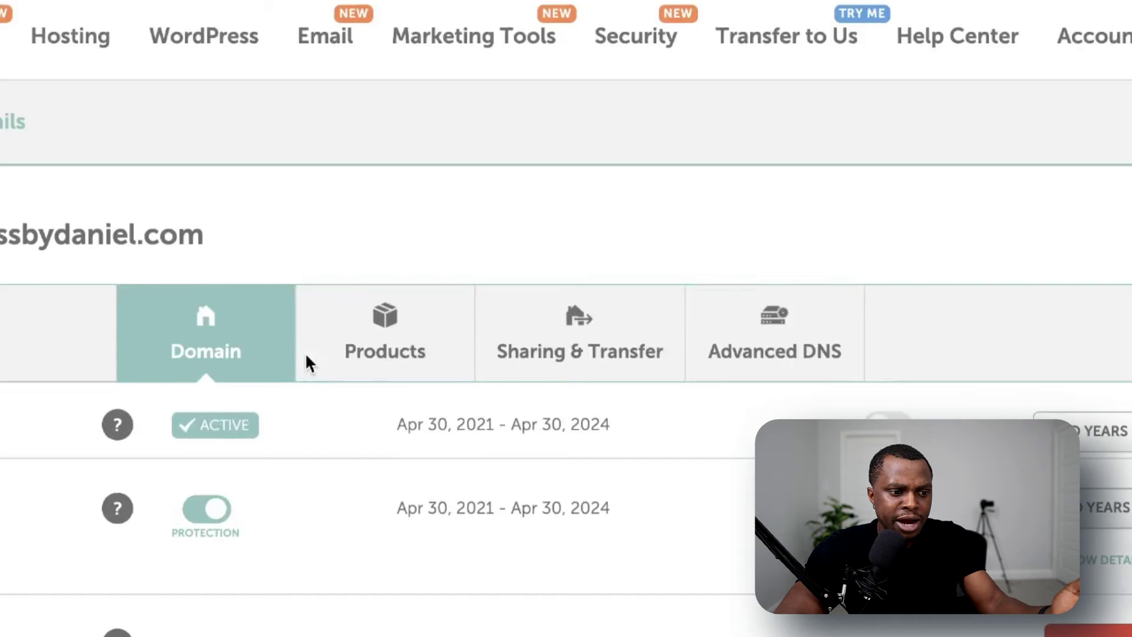
scroll(306, 361, down, 1)
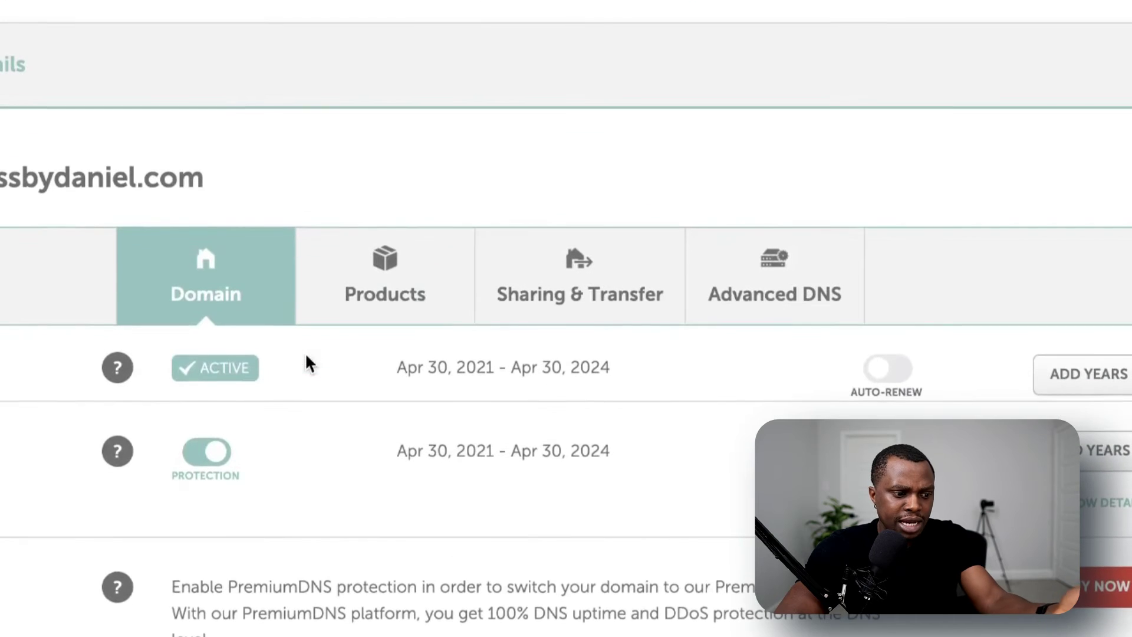
scroll(187, 237, down, 10)
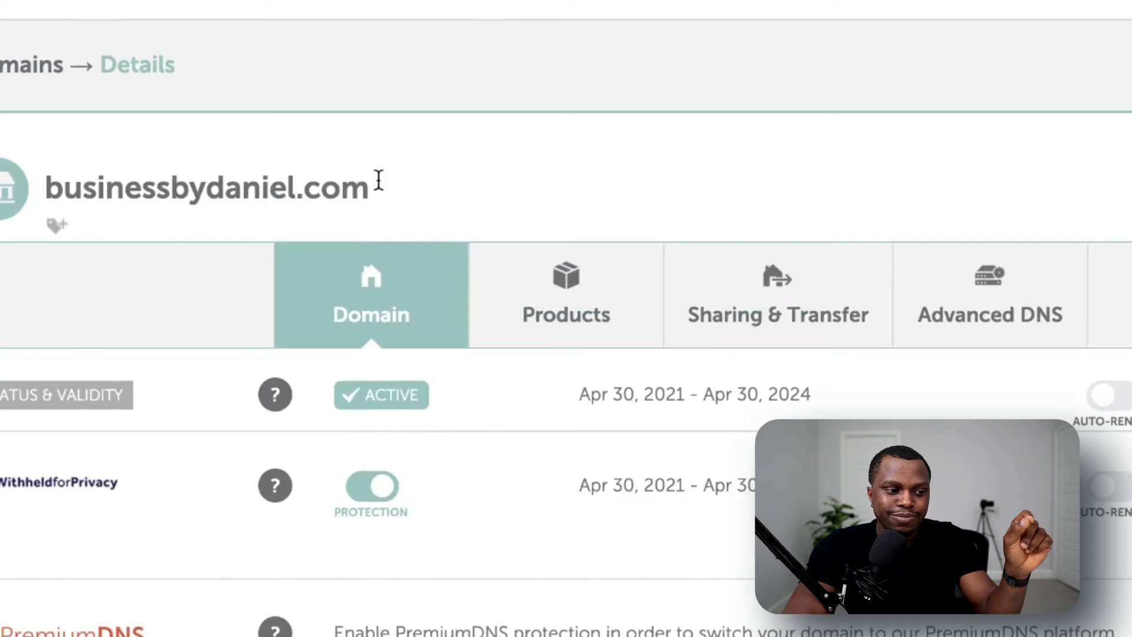
drag(381, 233, 54, 228)
scroll(340, 292, down, 10)
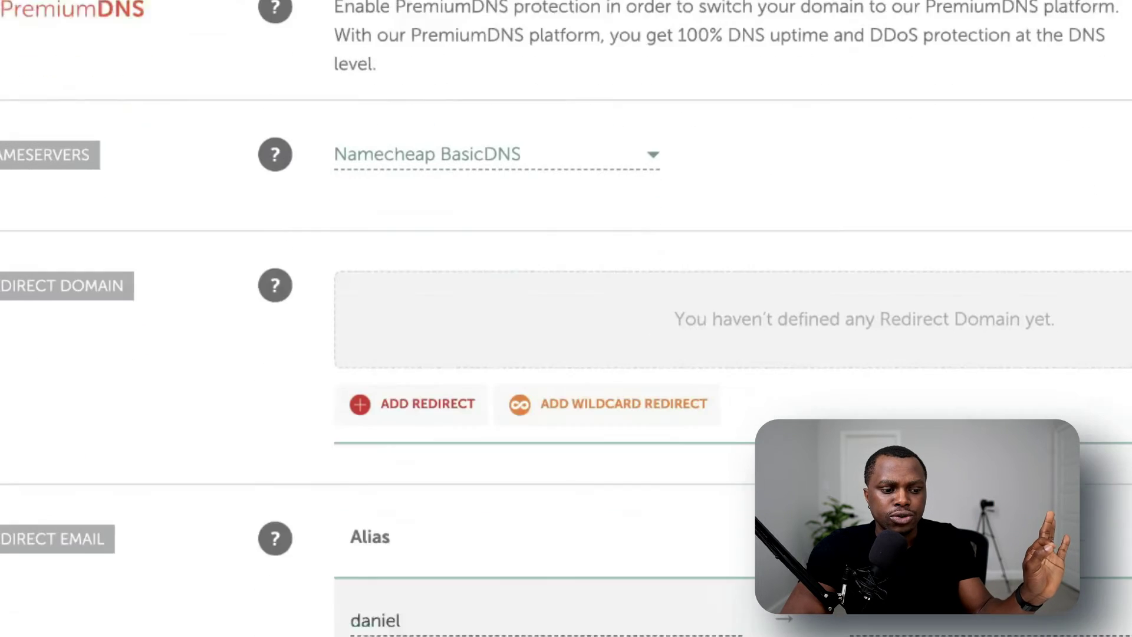
Enter the personal Gmail address as the Forward to destination and save the forwarder
click(919, 581)
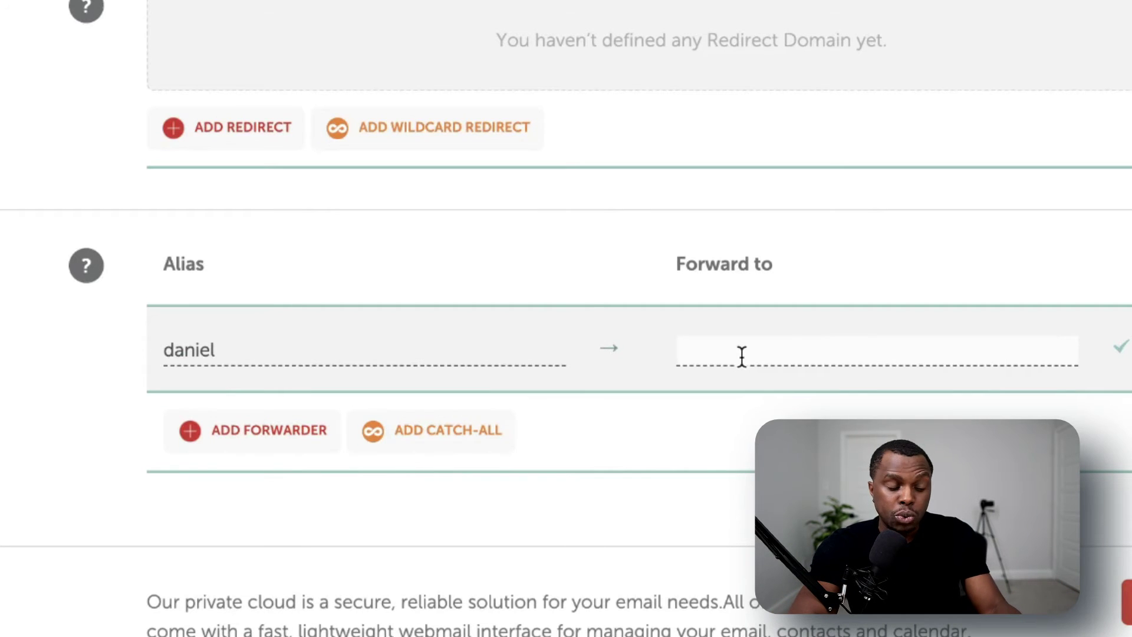
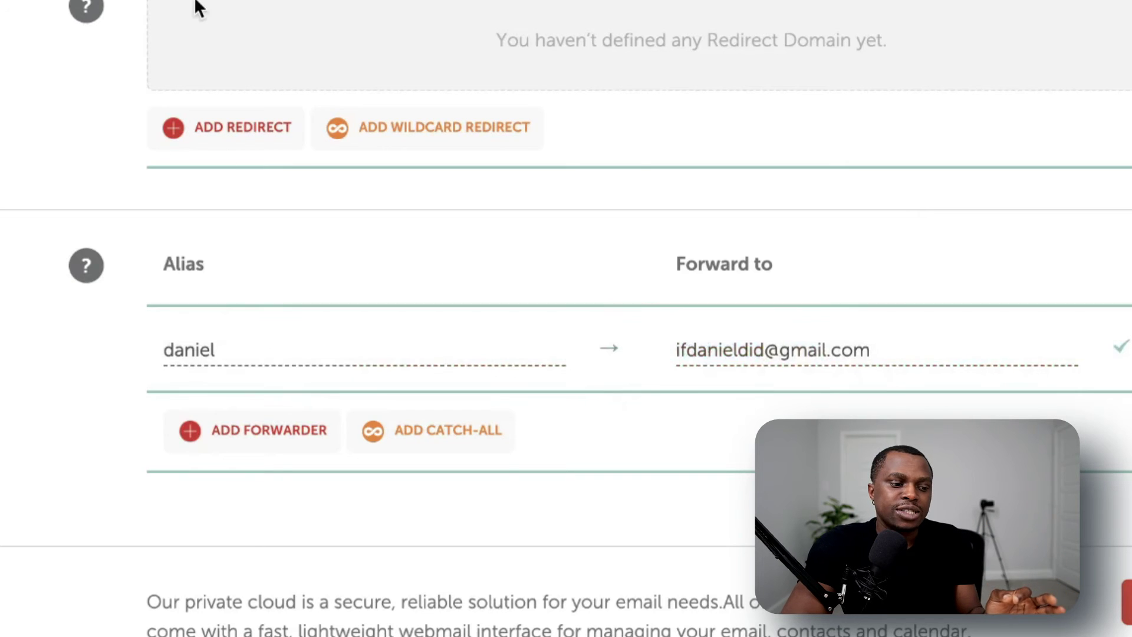
scroll(195, 8, up, 10)
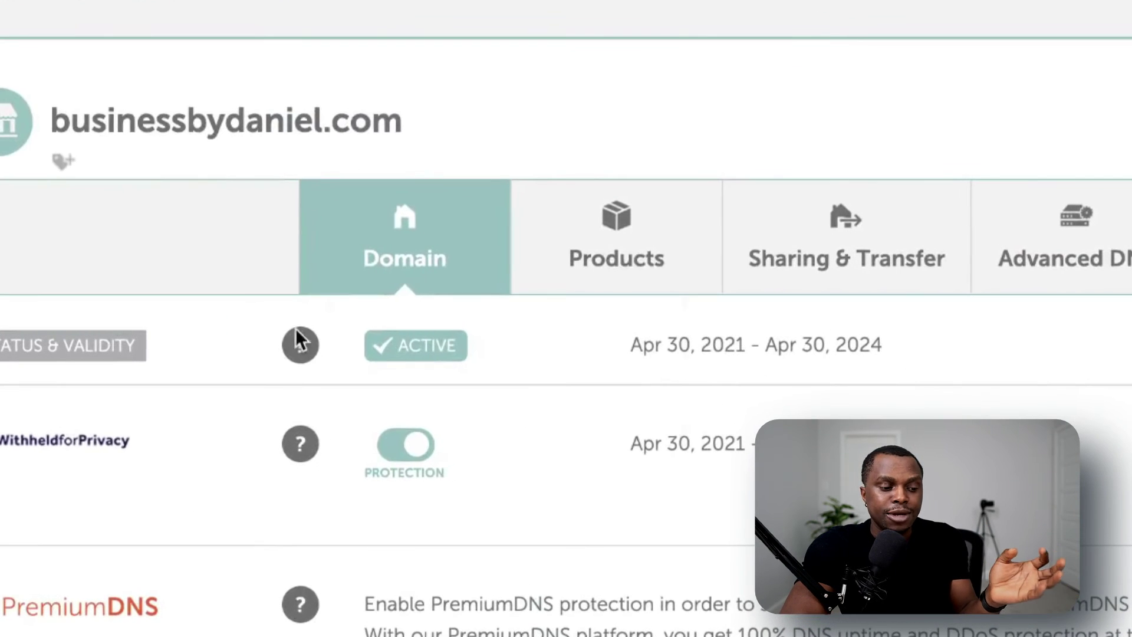
mouse_move(321, 351)
drag(412, 121, 232, 121)
scroll(43, 149, down, 10)
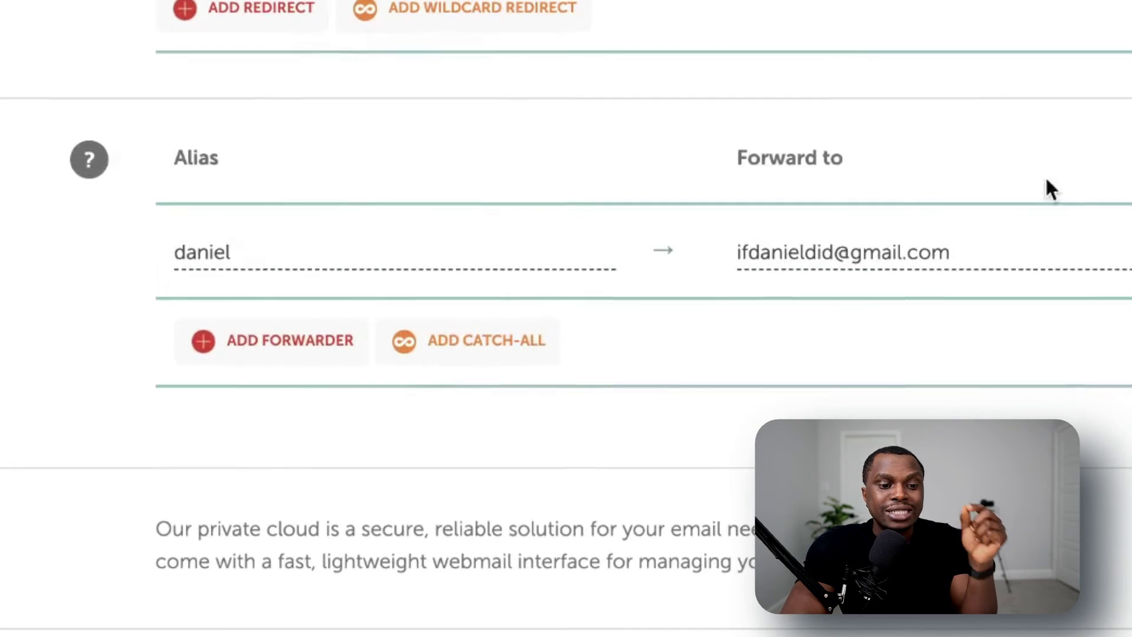
drag(953, 254, 709, 251)
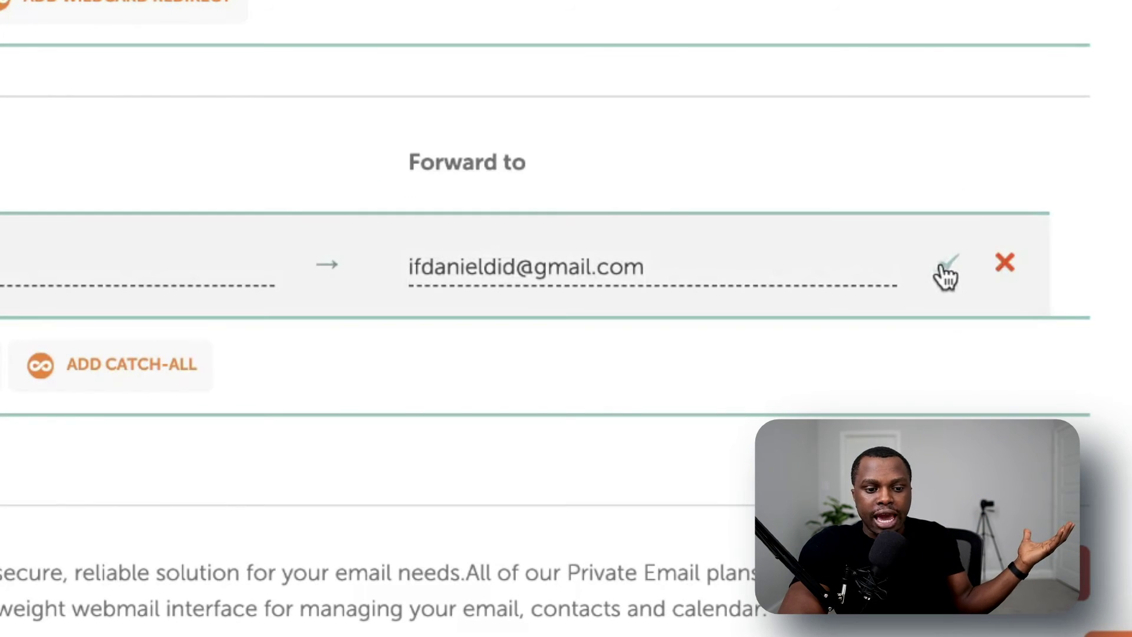
click(945, 263)
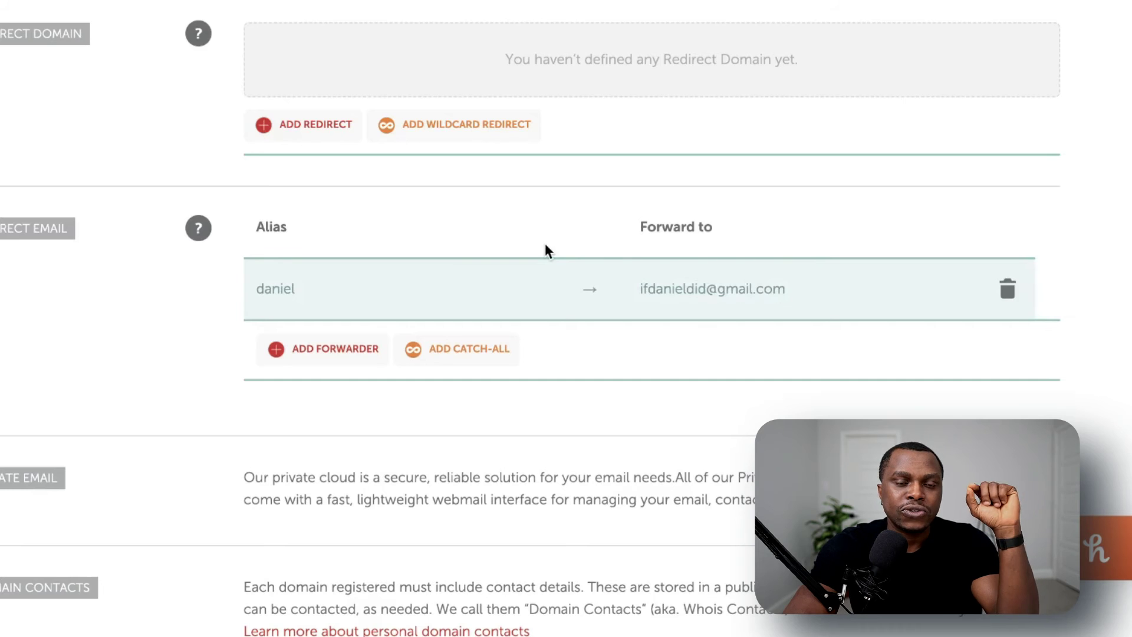
scroll(383, 277, up, 4)
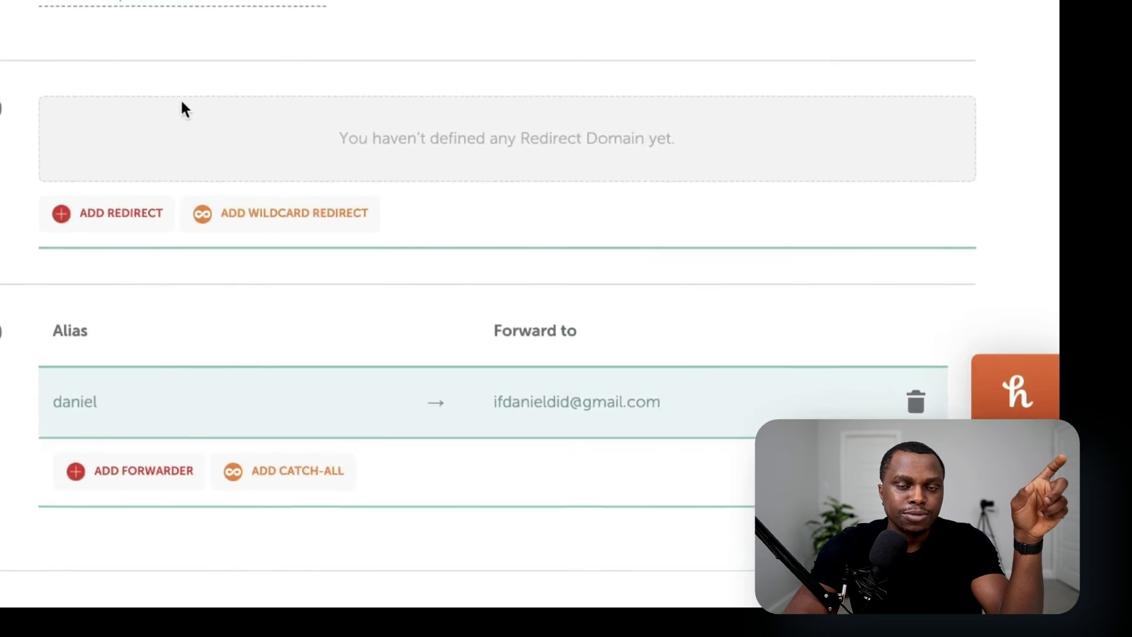
scroll(154, 224, down, 2)
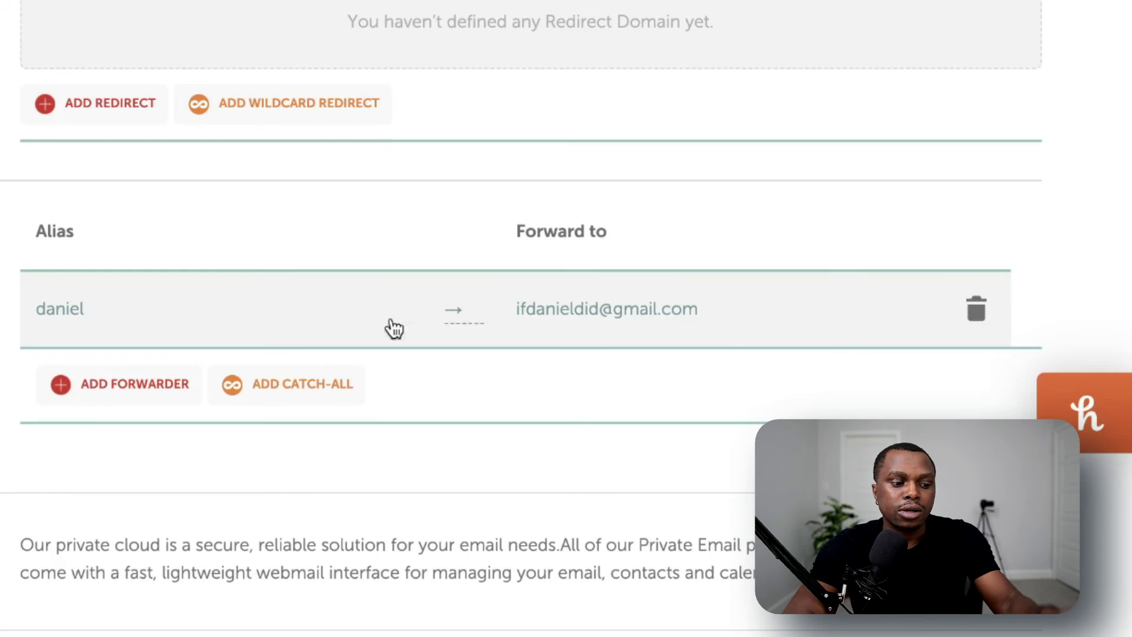
Set the first forwarder's alias to support
click(144, 389)
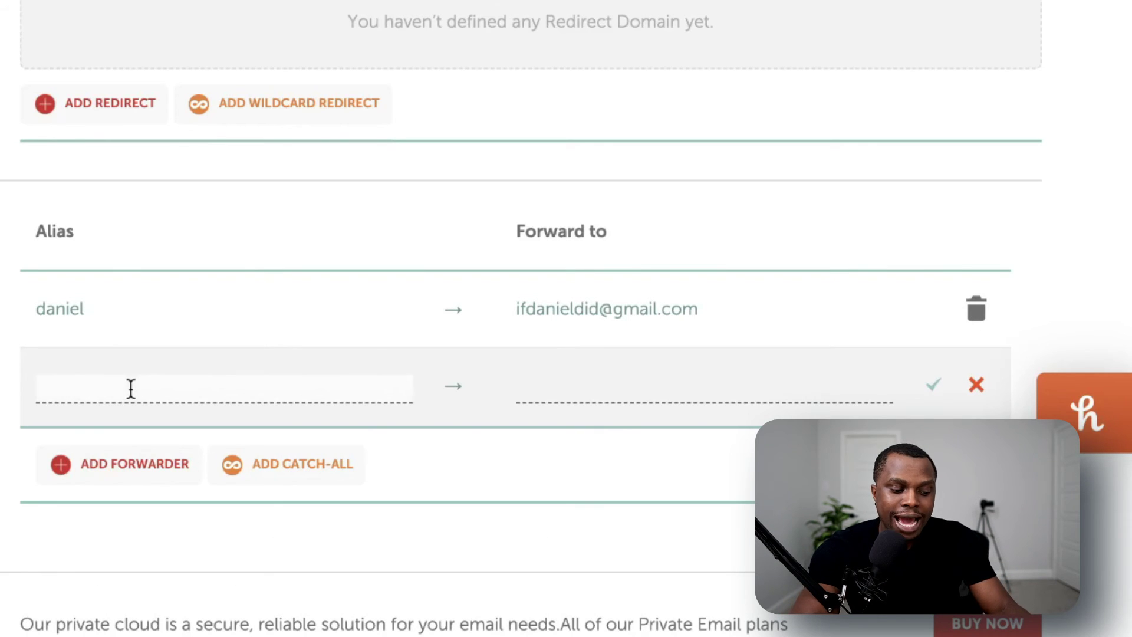
text(support)
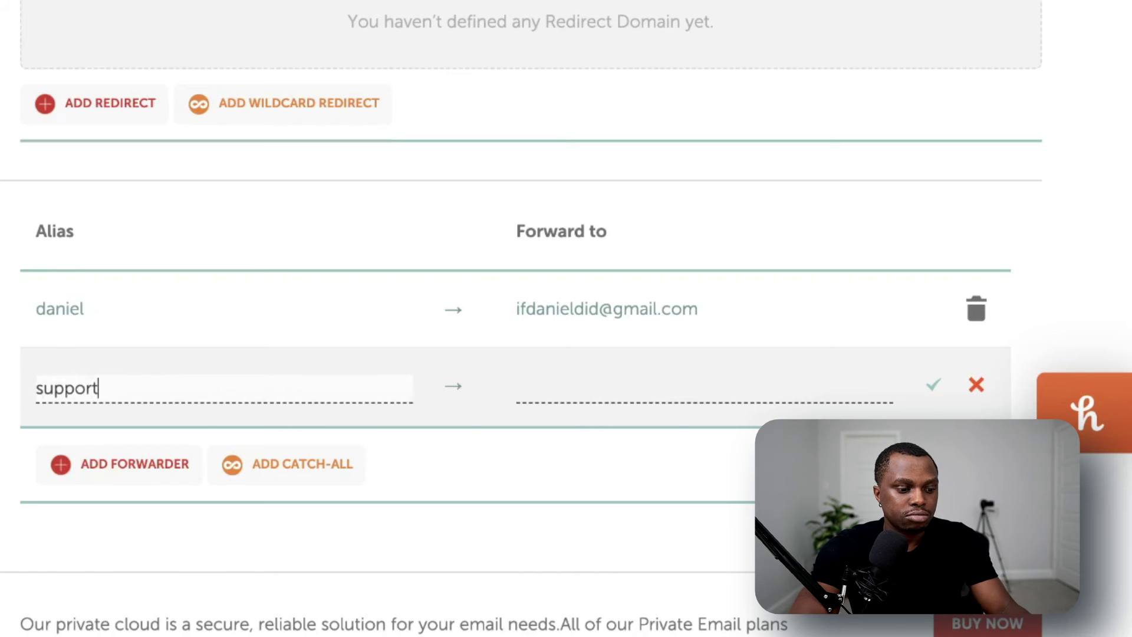
key(Return)
Add and save a help alias forwarder to the personal Yahoo address
click(152, 402)
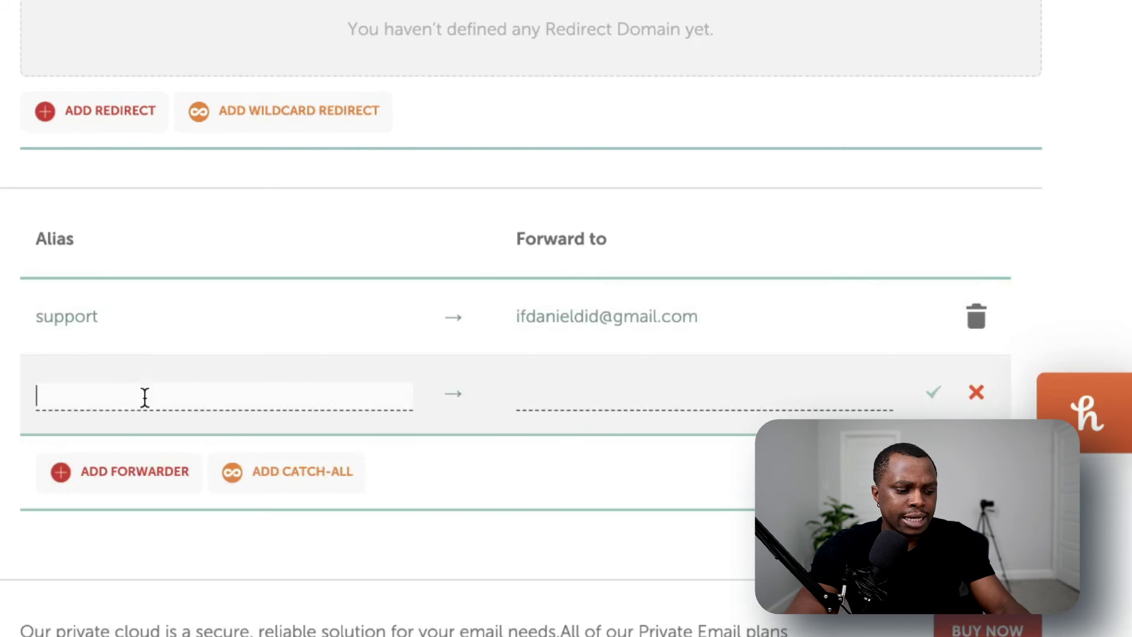
text(help)
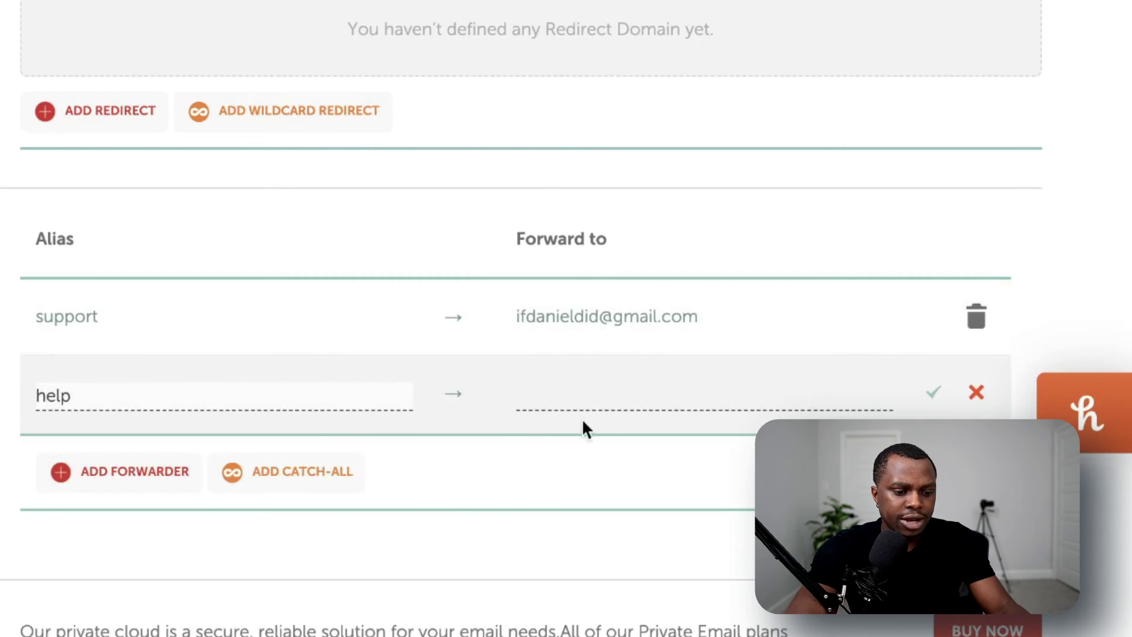
click(590, 395)
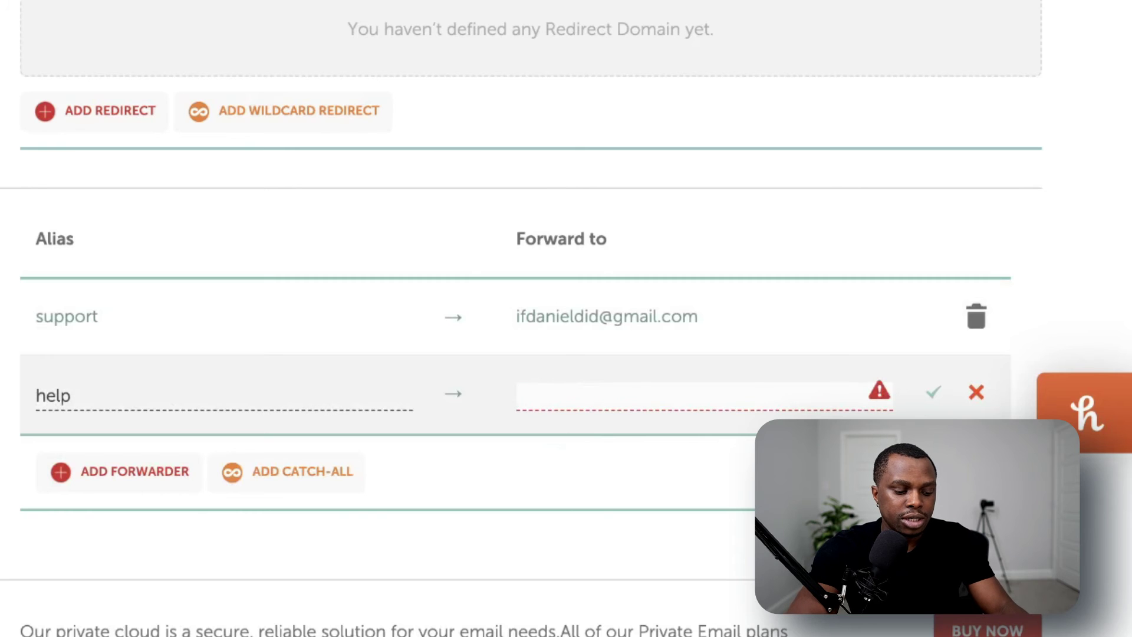
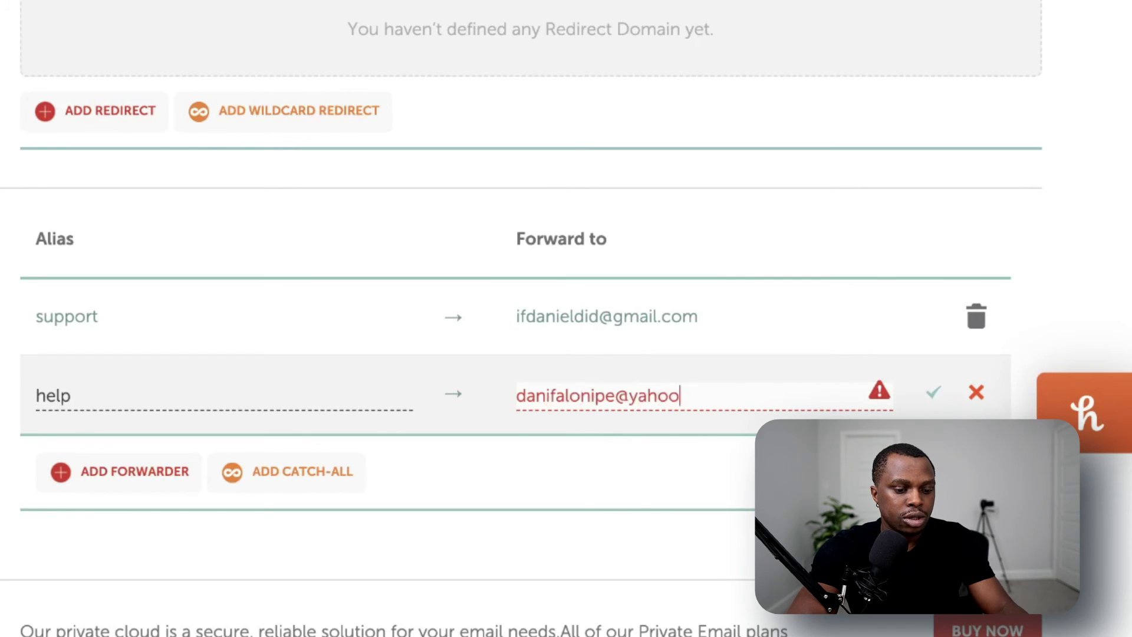
click(938, 395)
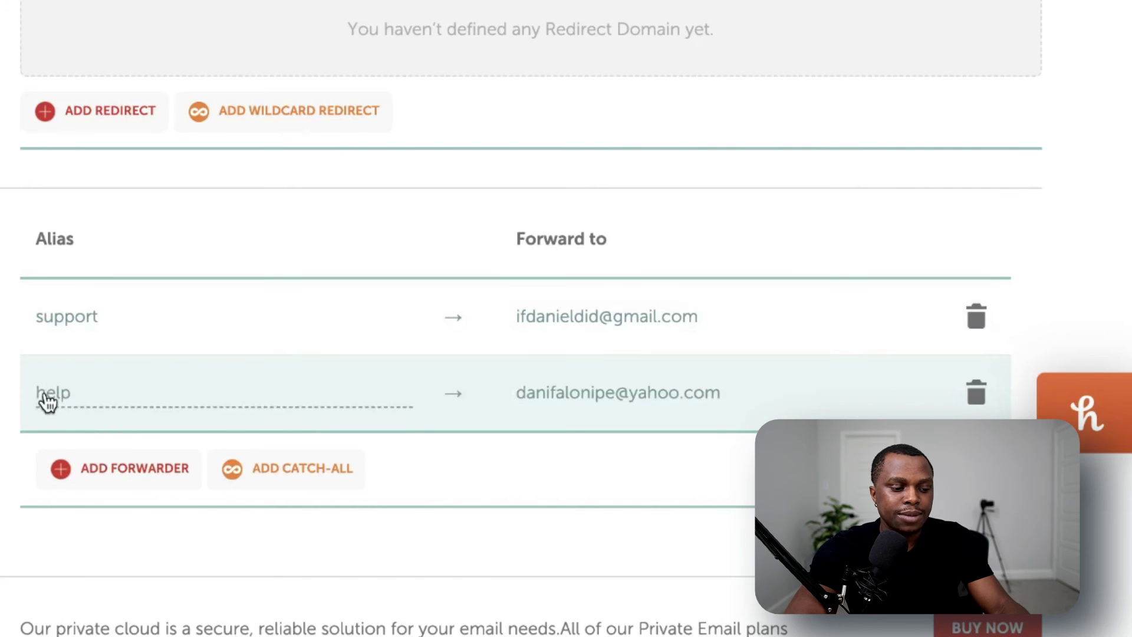
scroll(76, 399, up, 10)
scroll(72, 387, down, 10)
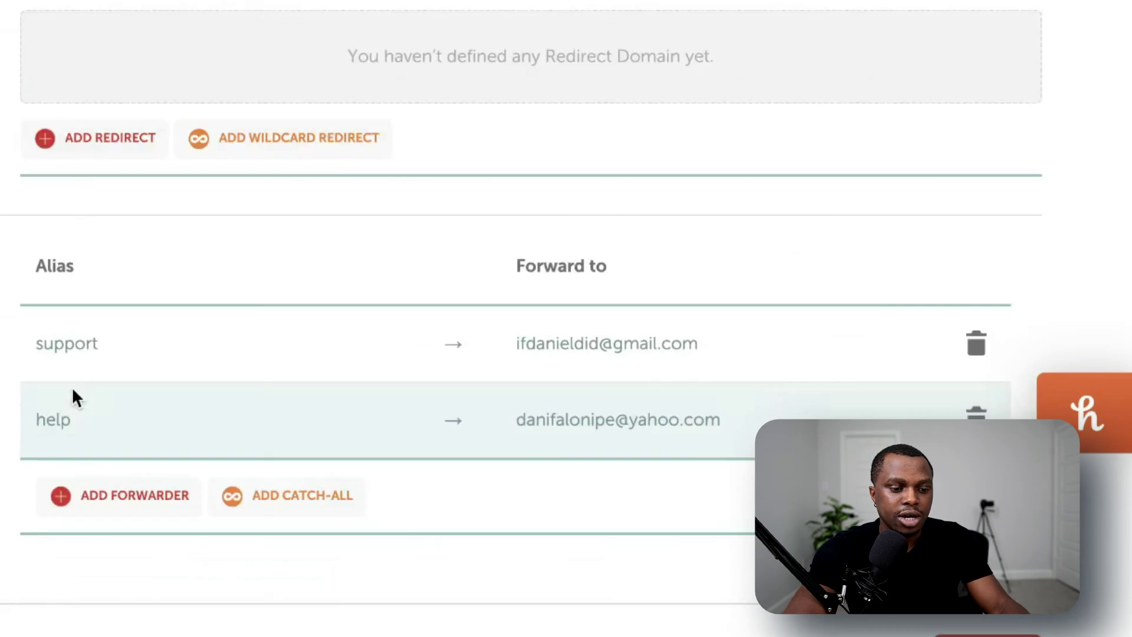
scroll(227, 364, up, 7)
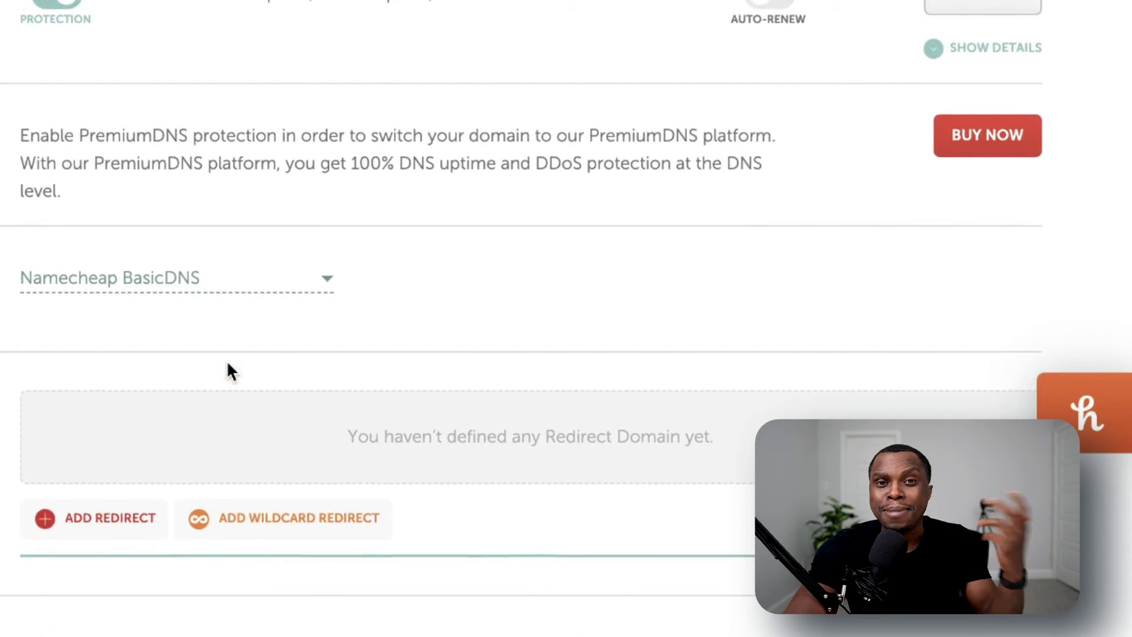
scroll(227, 364, down, 3)
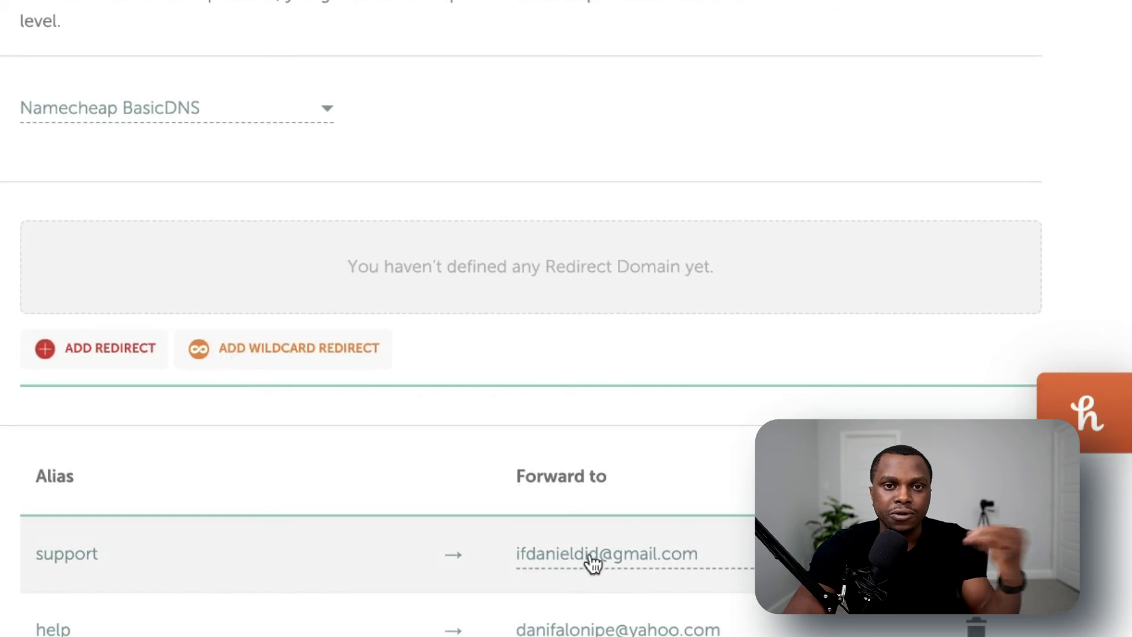
scroll(590, 556, down, 3)
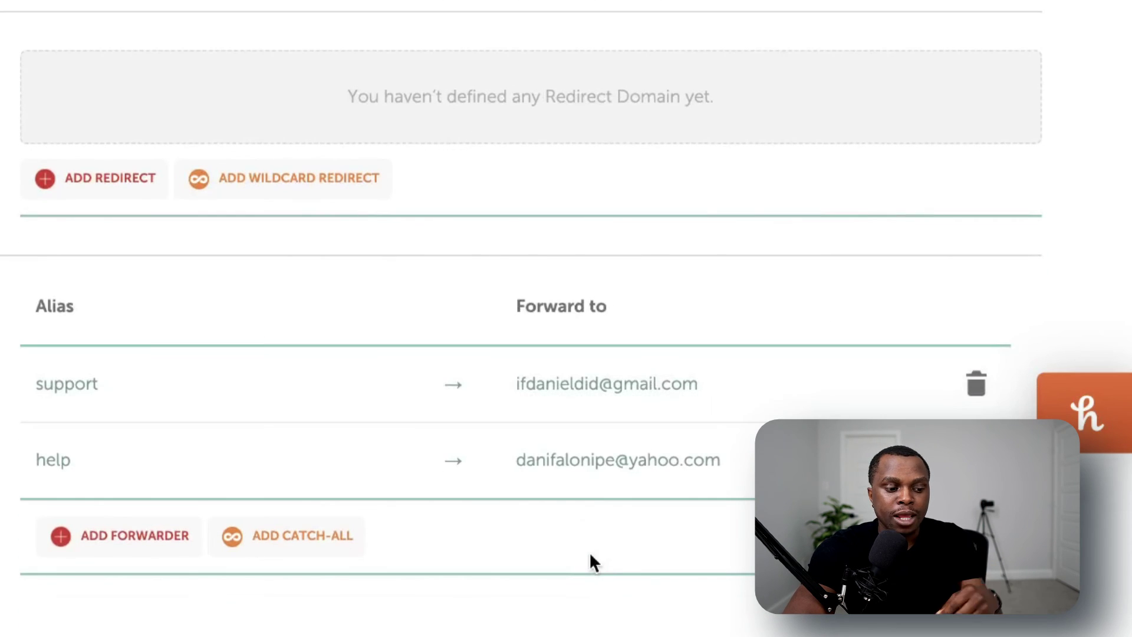
scroll(591, 555, up, 2)
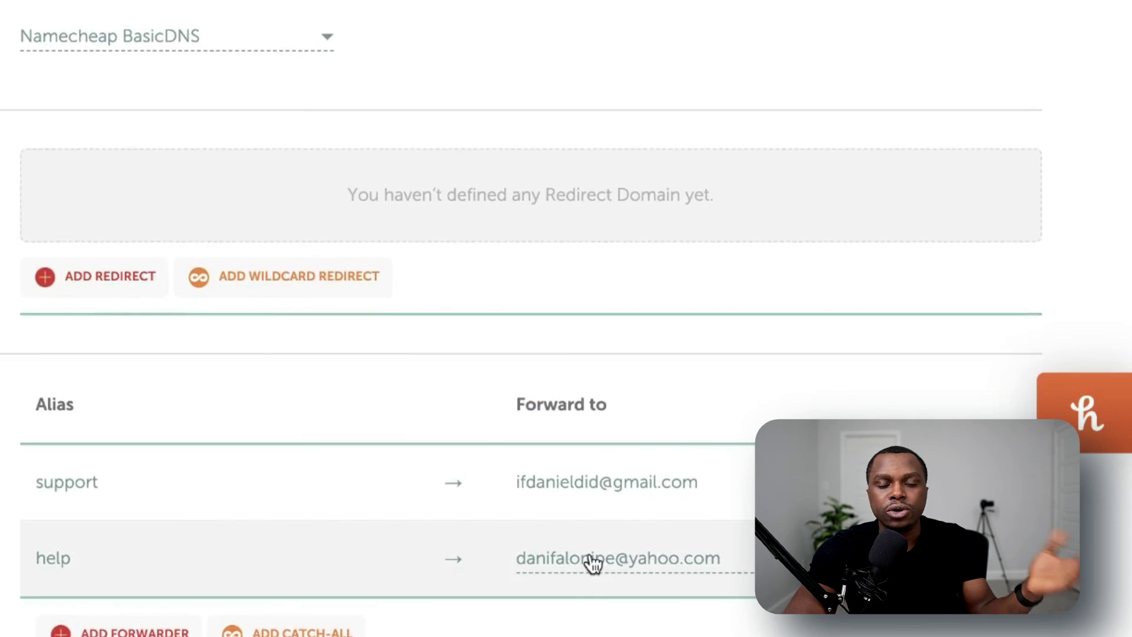
scroll(590, 557, down, 4)
scroll(590, 557, up, 5)
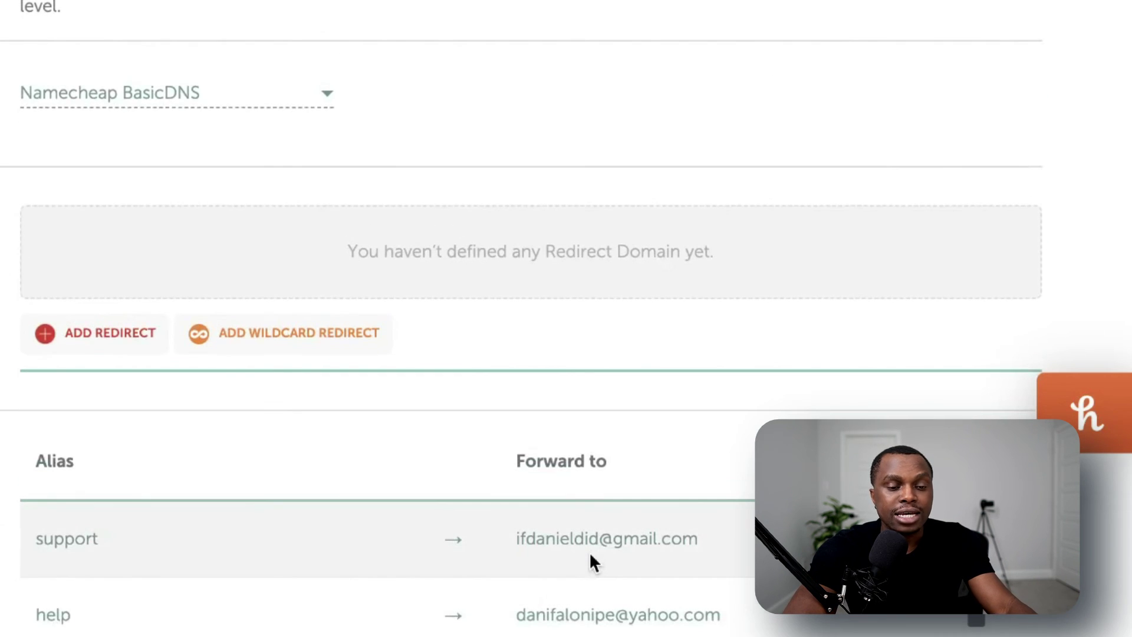